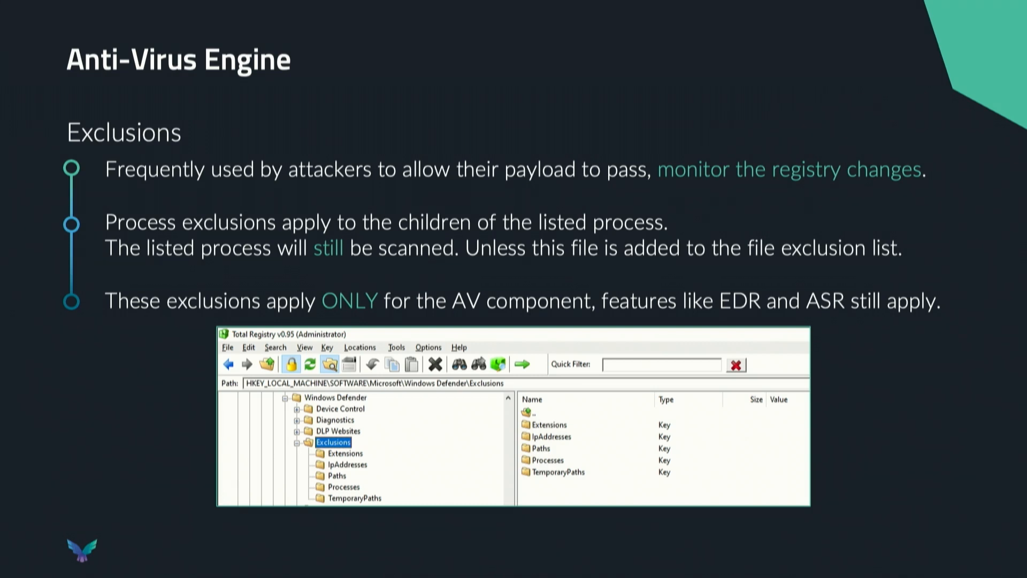
key(Right)
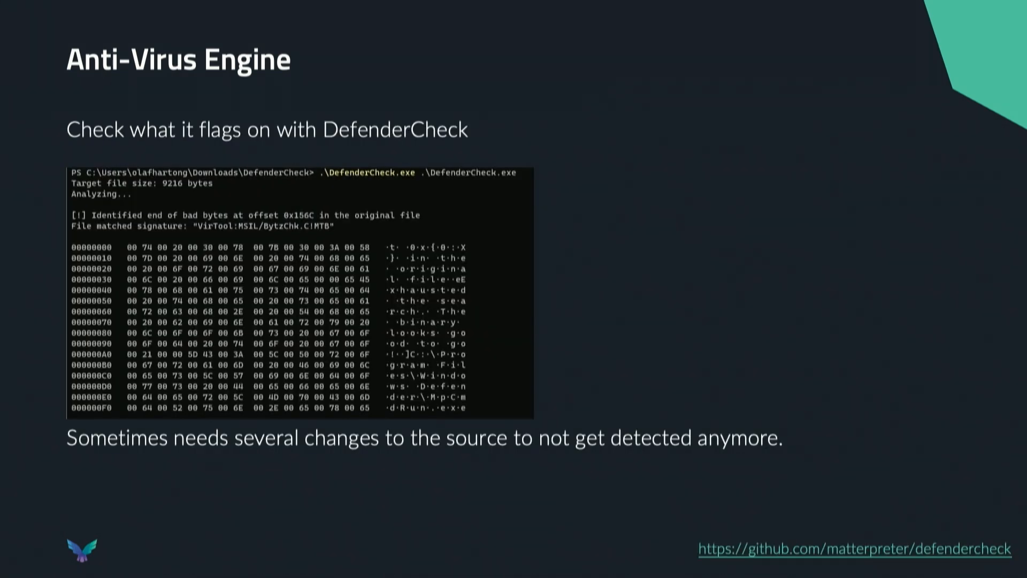
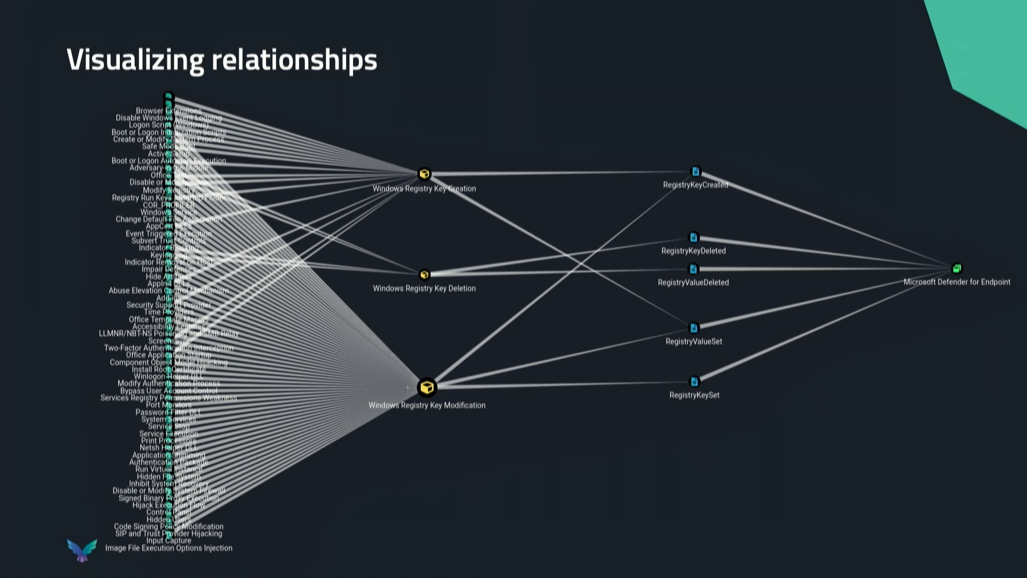
key(Right)
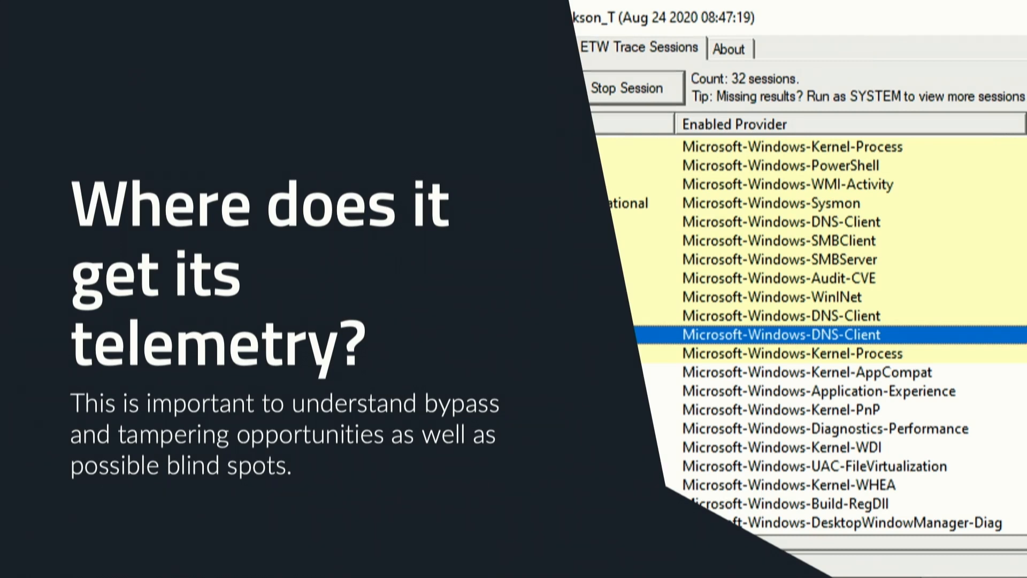
key(Right)
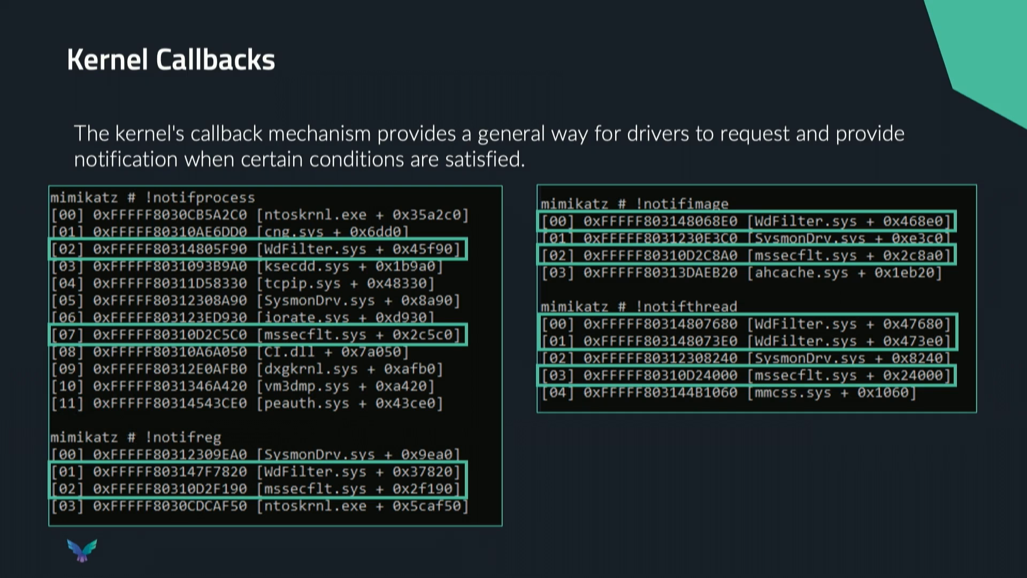
key(Right)
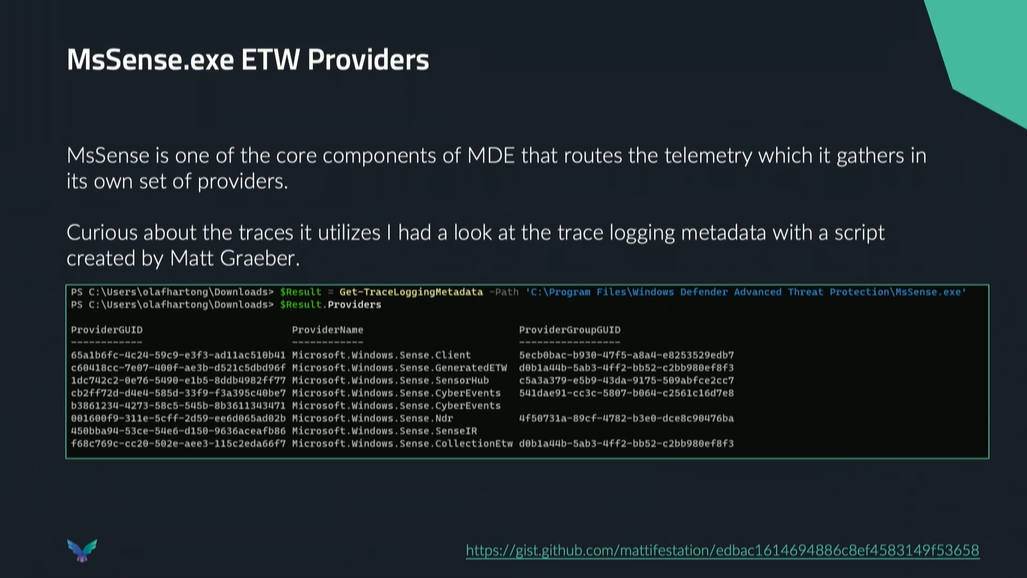
key(Right)
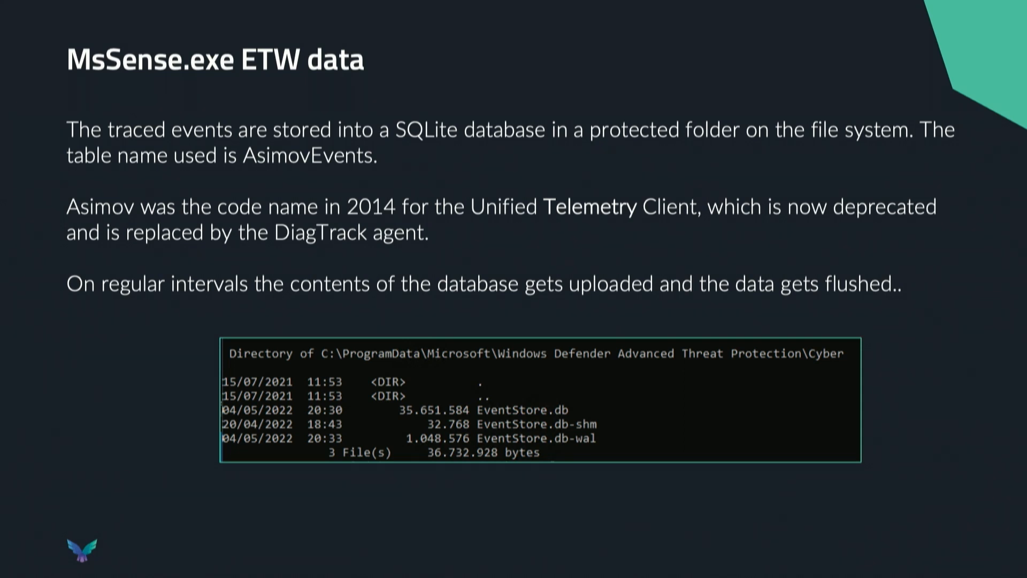
key(Right)
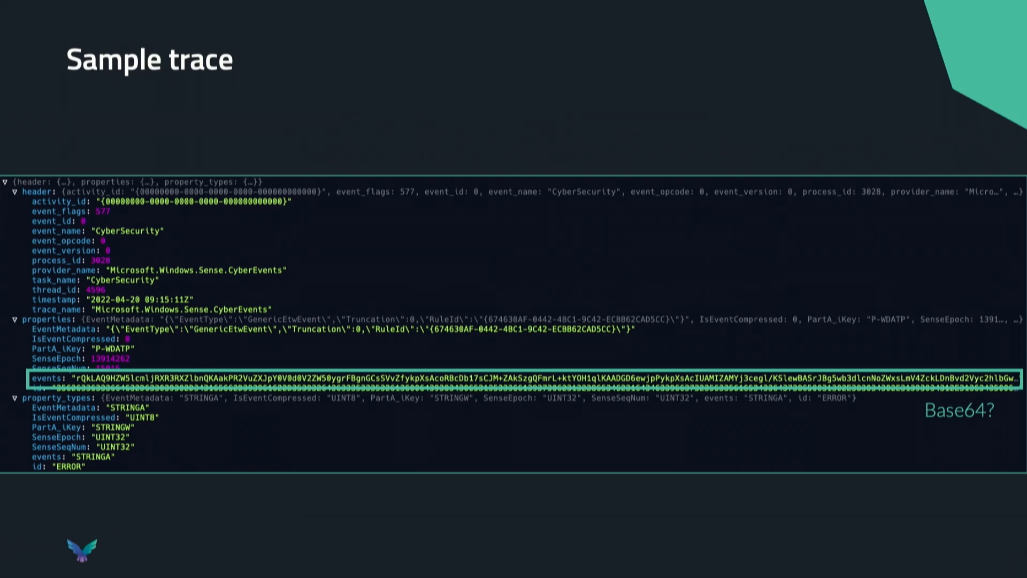
key(Right)
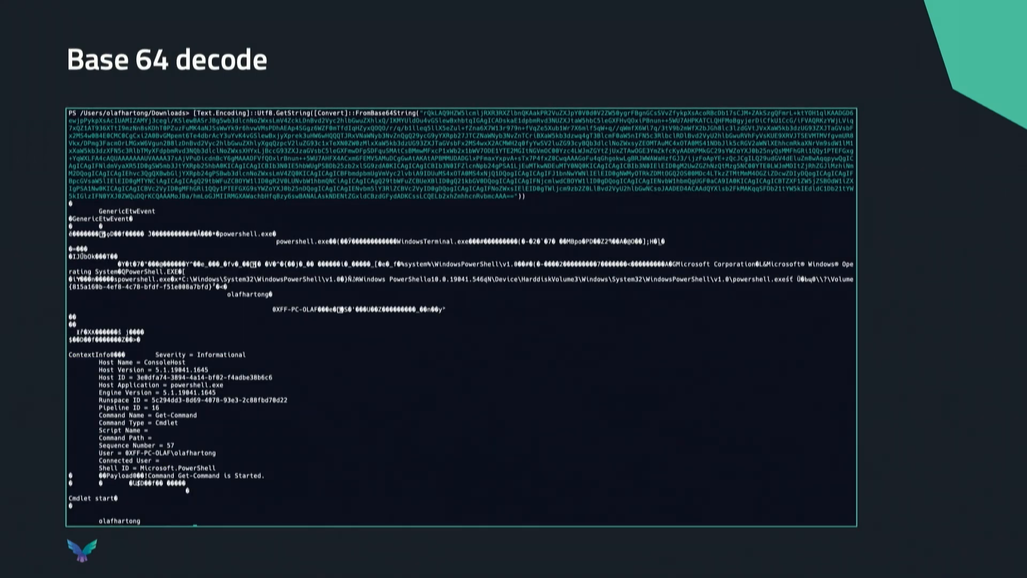
key(Right)
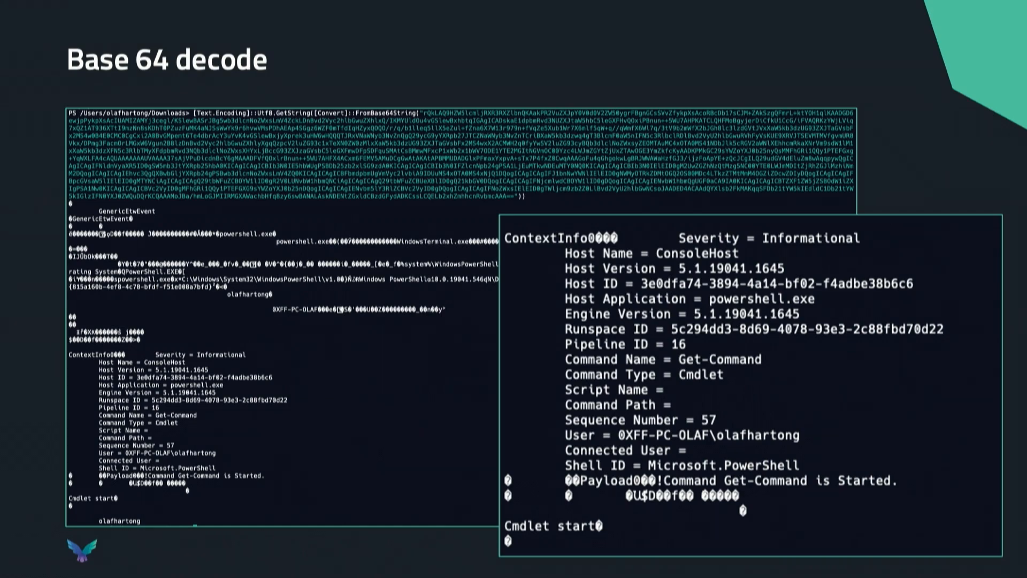
key(Right)
key(Left)
key(Right)
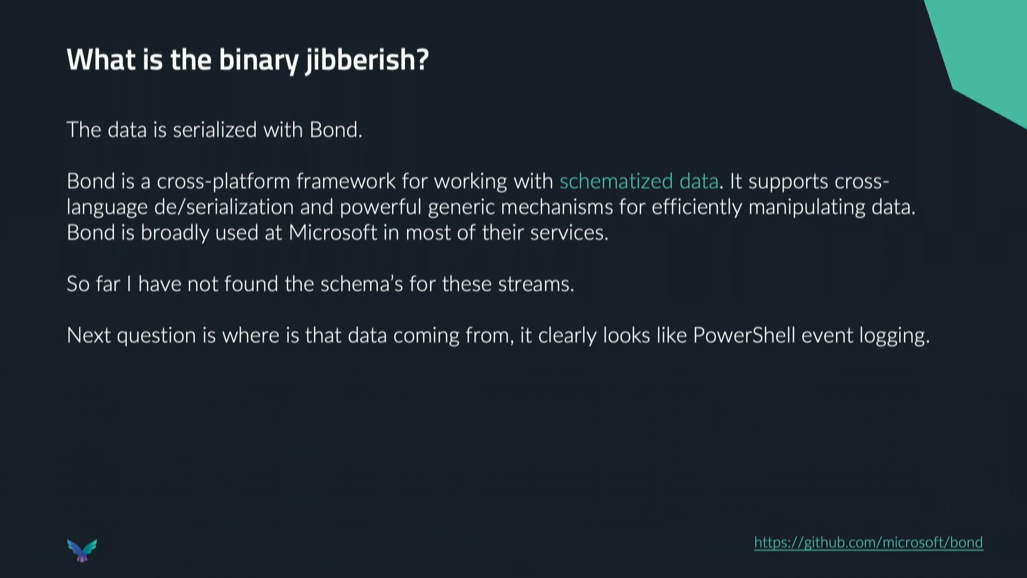